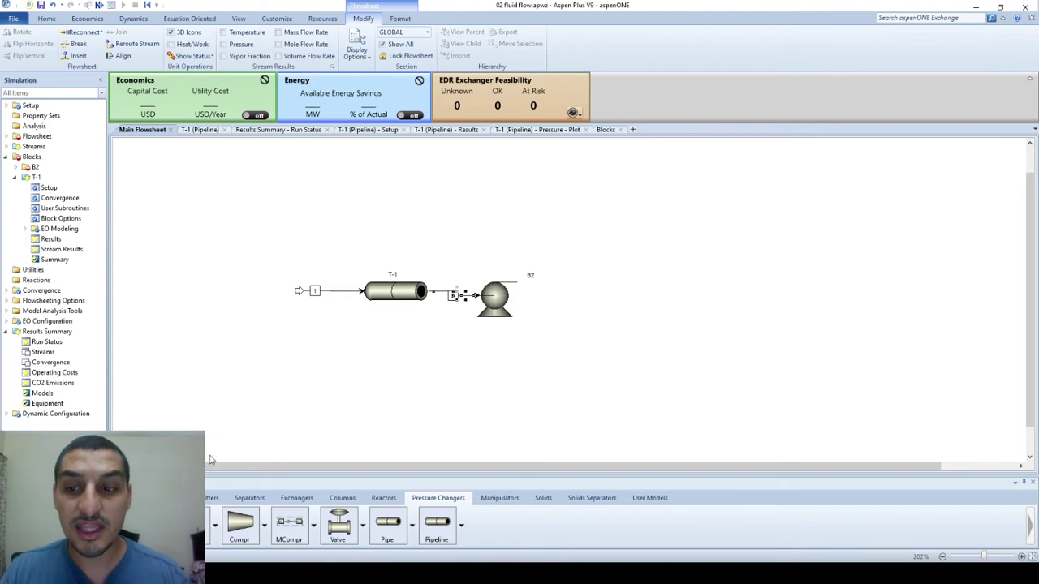
Step: Draw an outlet material stream from the discharge port of pump B2
{"action": "left_click", "coordinate": [25, 527]}
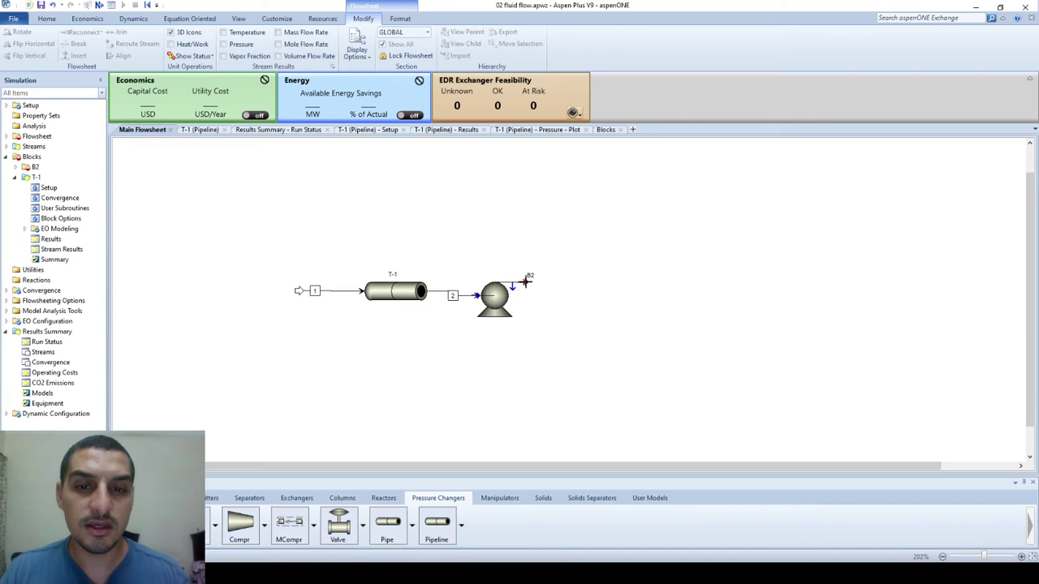
{"action": "left_click", "coordinate": [526, 285]}
{"action": "left_click", "coordinate": [592, 289]}
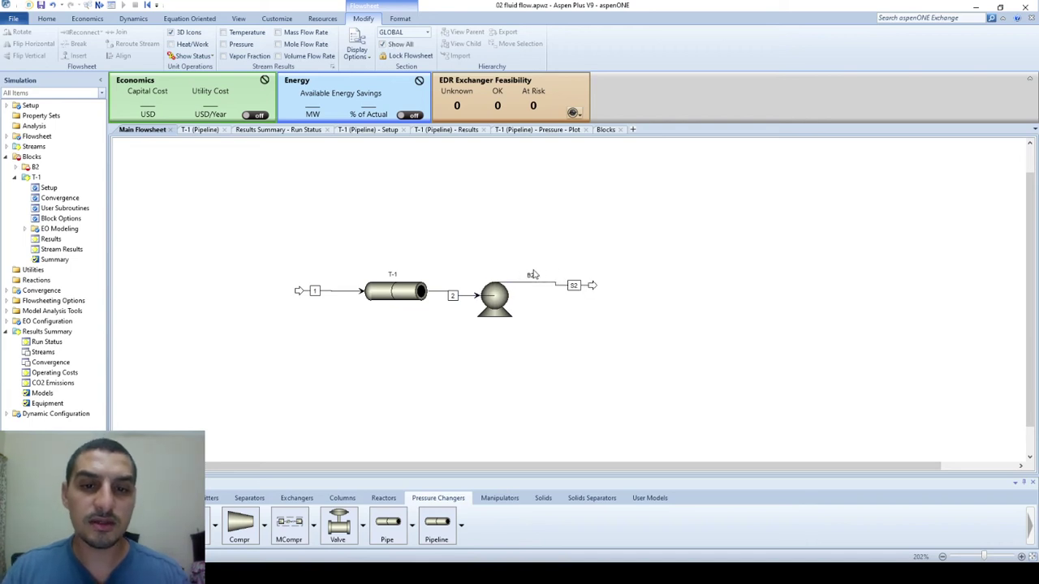
Step: Rename the pump as P1 with its label placed above it, and rename its outlet stream as 3
{"action": "left_click_drag", "start_coordinate": [531, 276], "coordinate": [500, 272]}
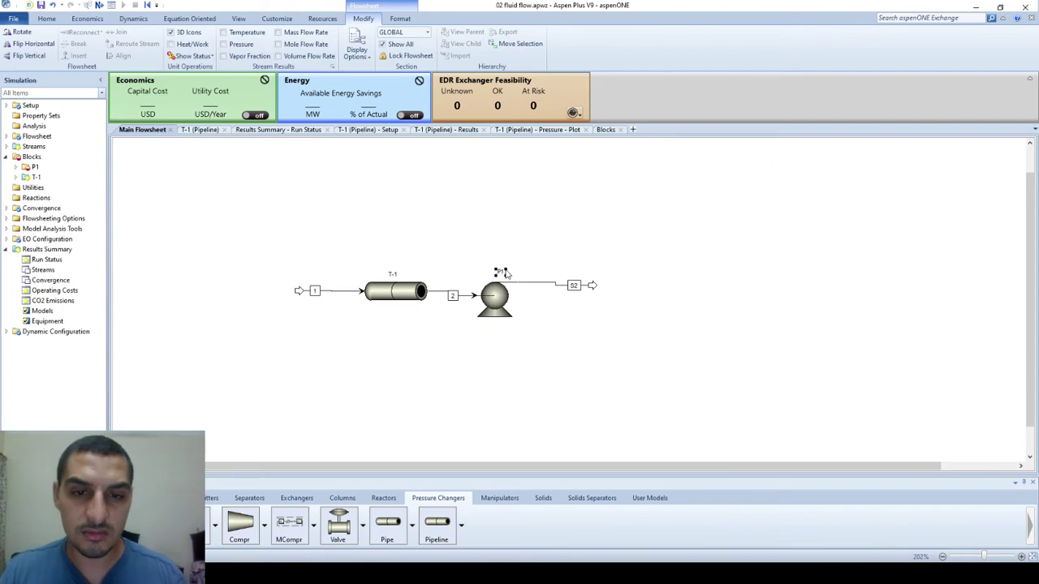
{"action": "left_click", "coordinate": [573, 285]}
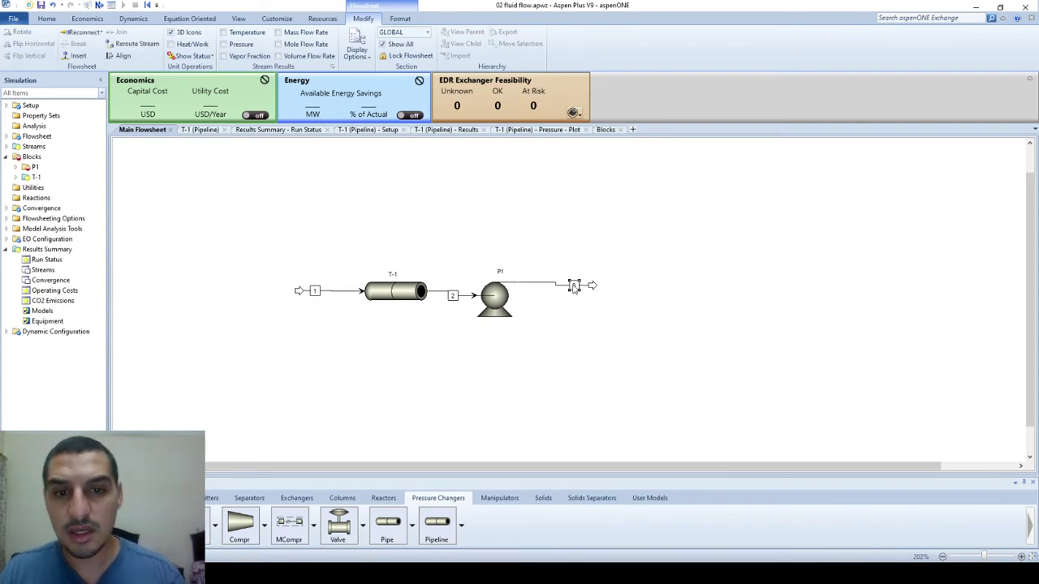
{"action": "left_click", "coordinate": [546, 379]}
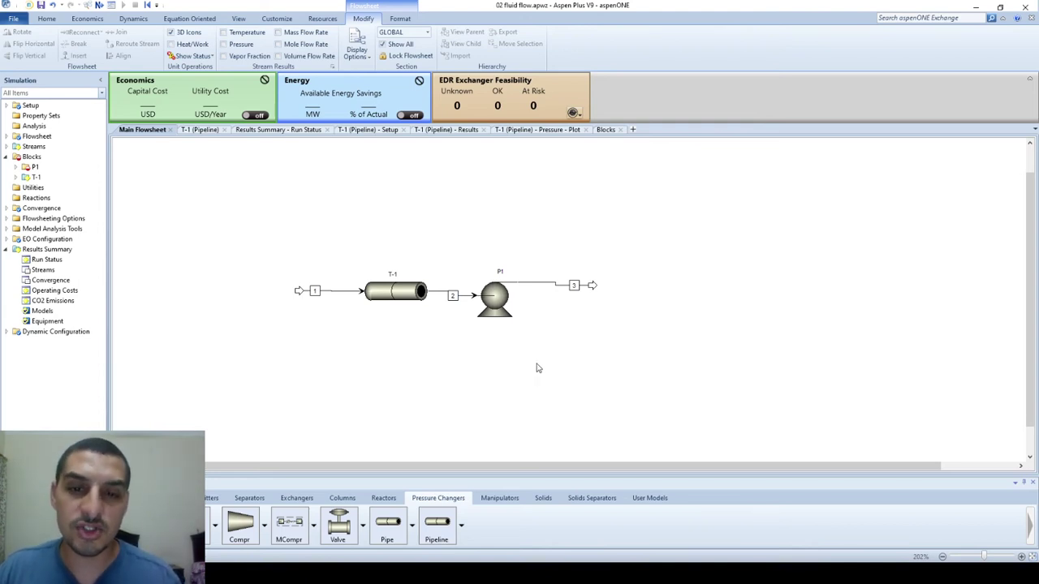
Step: Open pump P1's specifications and compare the Pump and Turbine models' outlet options, leaving the Pump model selected
{"action": "left_click", "coordinate": [508, 322]}
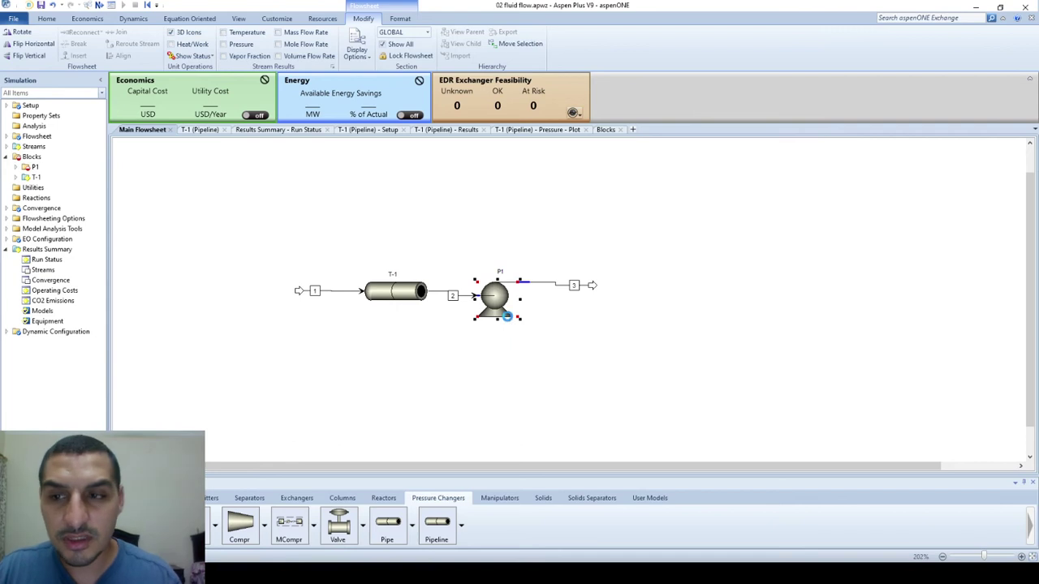
{"action": "double_click", "coordinate": [509, 322]}
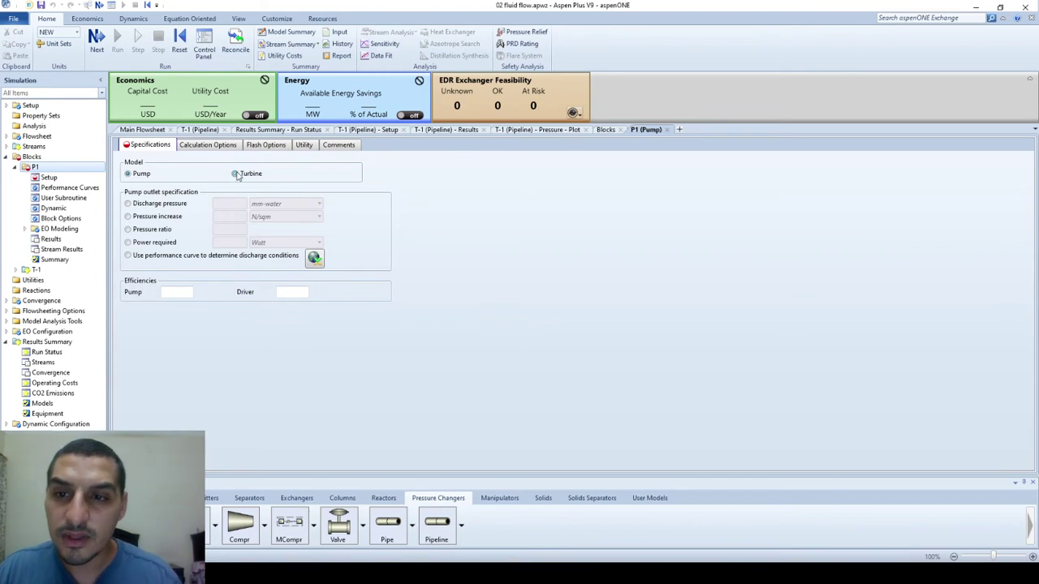
{"action": "left_click", "coordinate": [235, 175]}
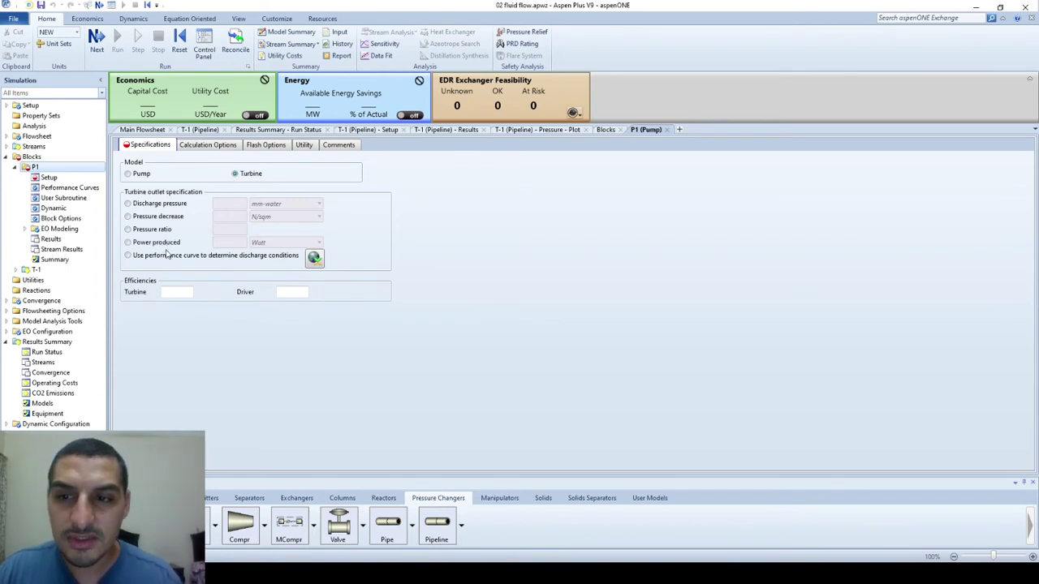
{"action": "left_click", "coordinate": [131, 174]}
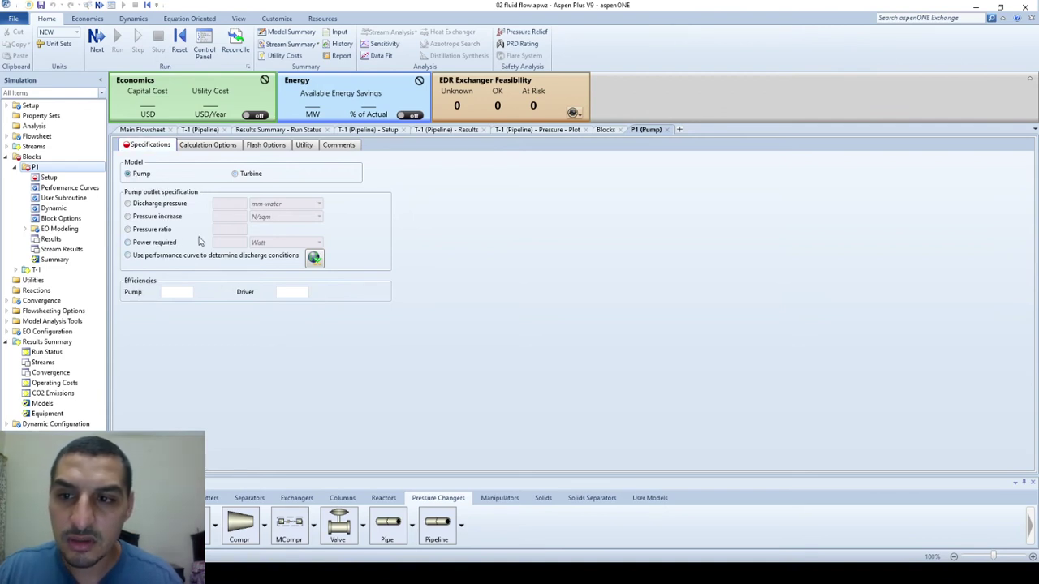
{"action": "left_click", "coordinate": [235, 174]}
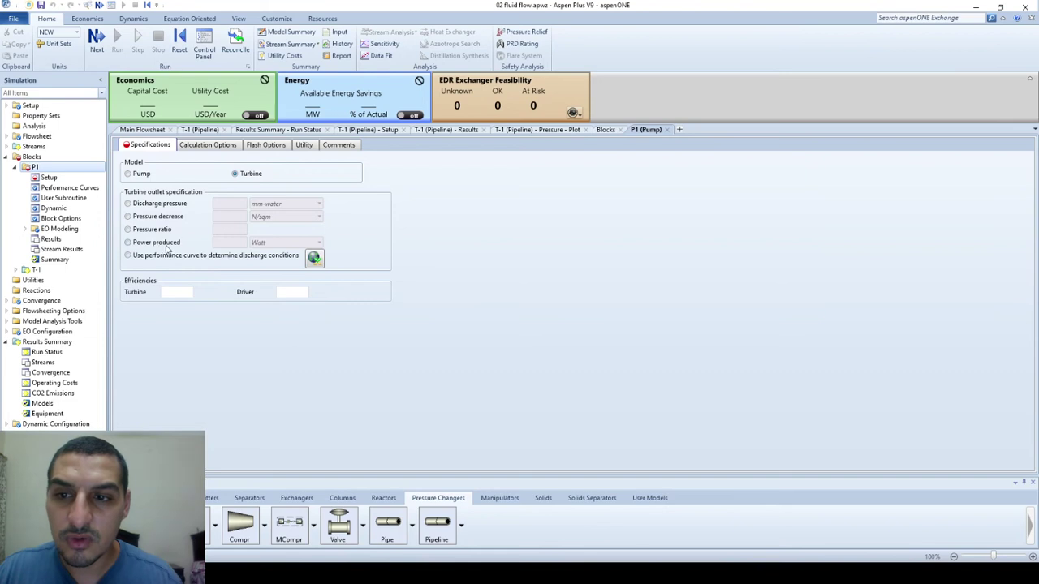
{"action": "left_click", "coordinate": [134, 175]}
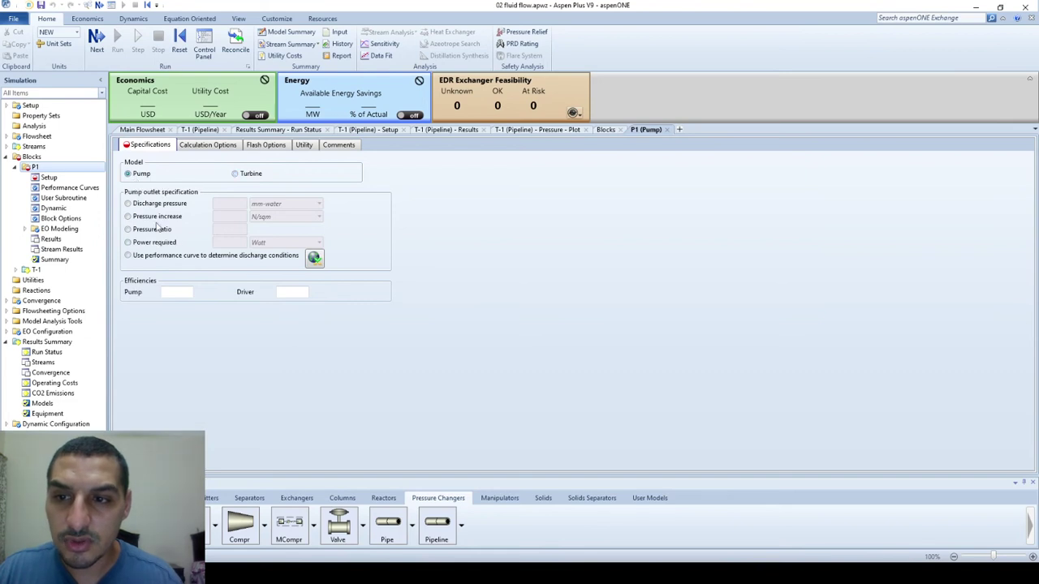
{"action": "left_click", "coordinate": [235, 179]}
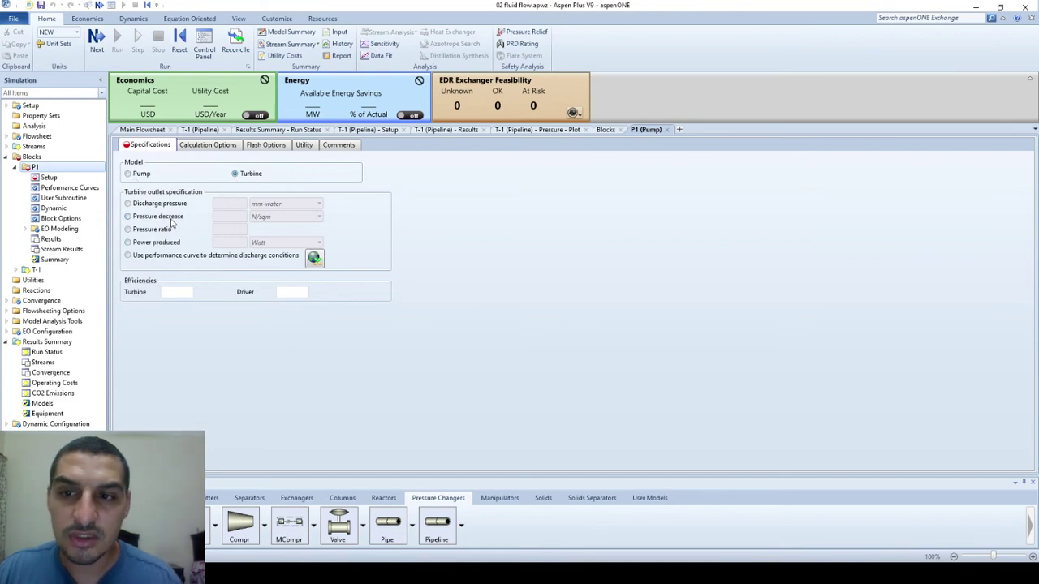
{"action": "left_click", "coordinate": [134, 176]}
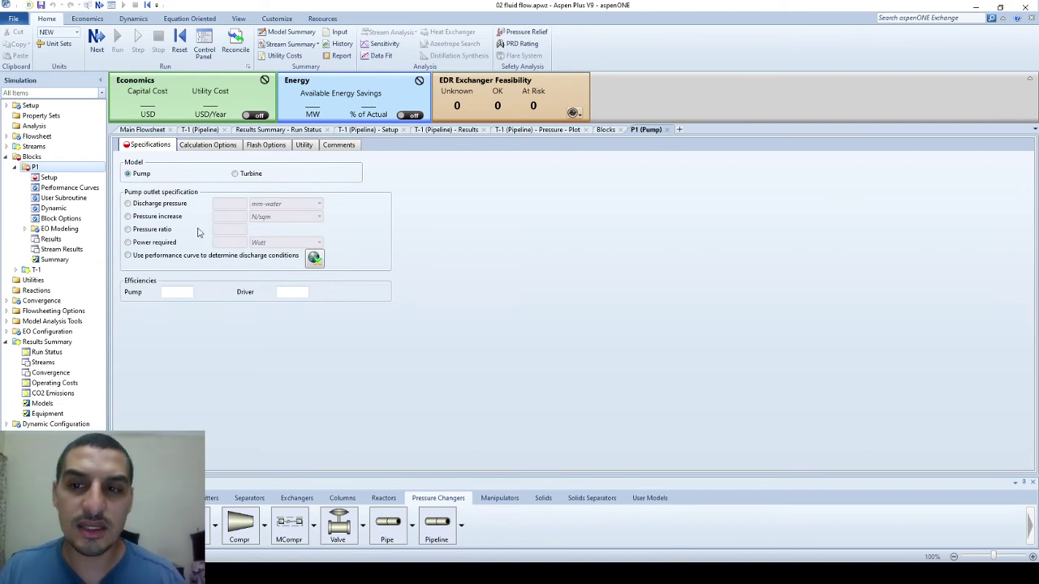
Step: Switch to the PowerPoint slide show, examine the Pump Curve Equation slide, and return to Aspen Plus
{"action": "key", "text": "alt+Tab"}
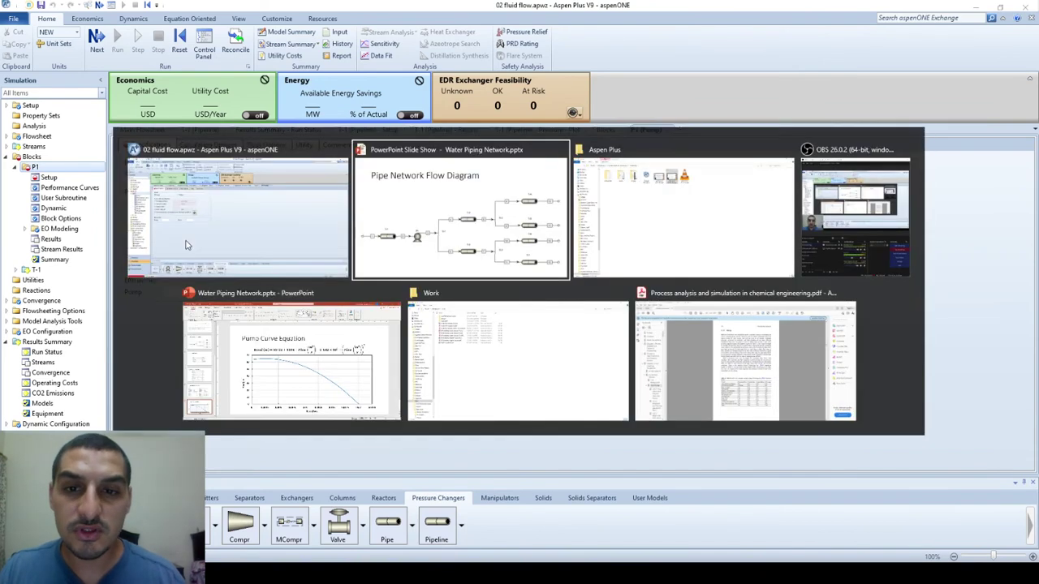
{"action": "key", "text": "Right"}
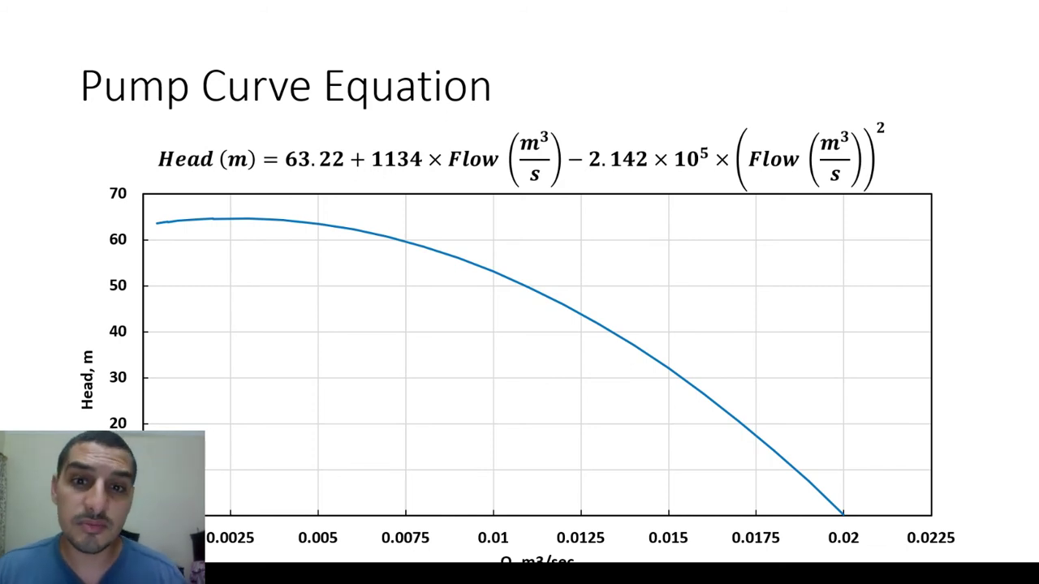
{"action": "key", "text": "alt+Tab"}
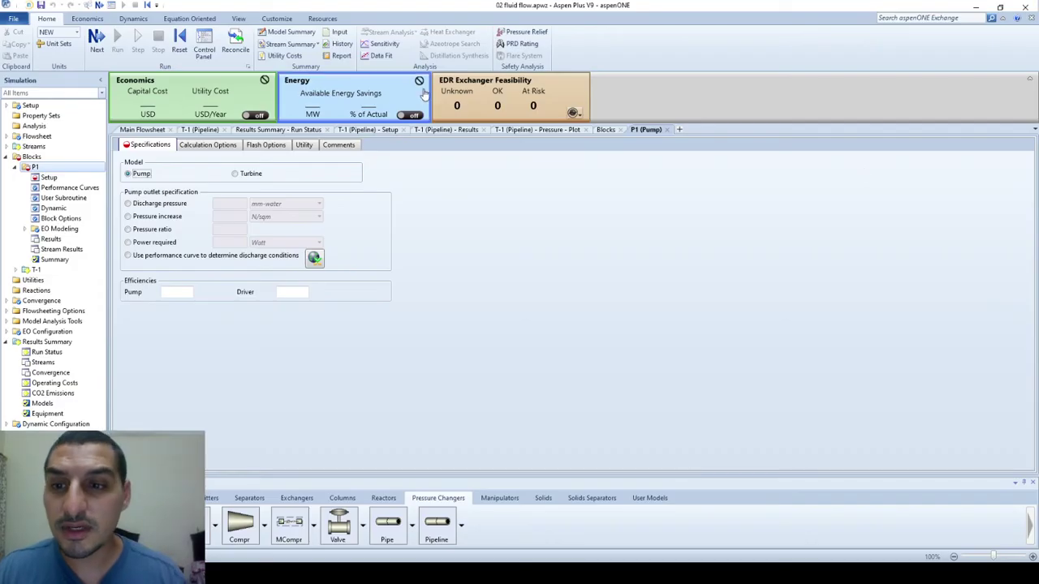
Step: Specify P1's outlet with a performance curve to determine discharge conditions, and open its performance curves
{"action": "left_click", "coordinate": [128, 256]}
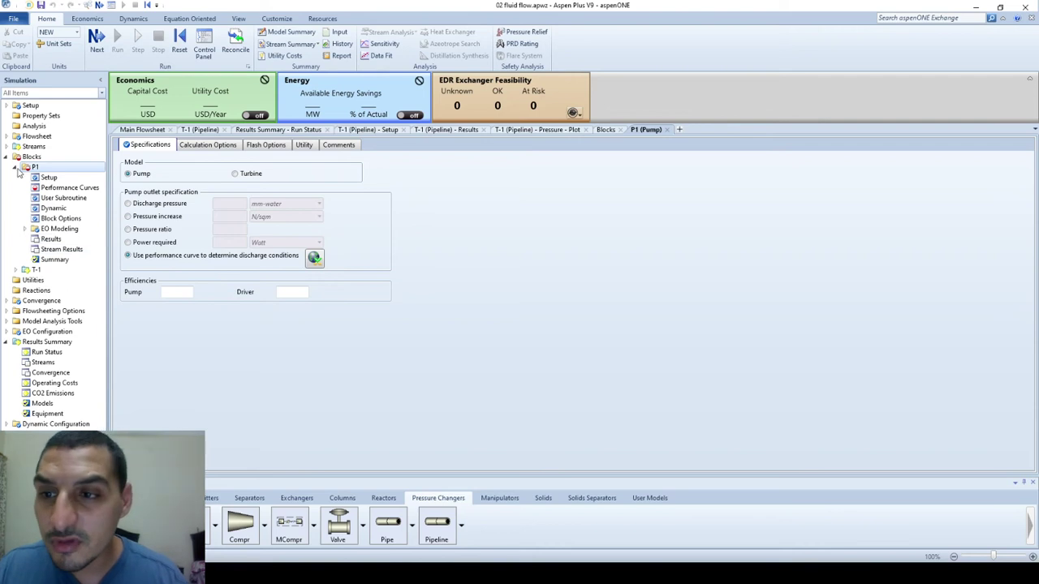
{"action": "left_click", "coordinate": [69, 189]}
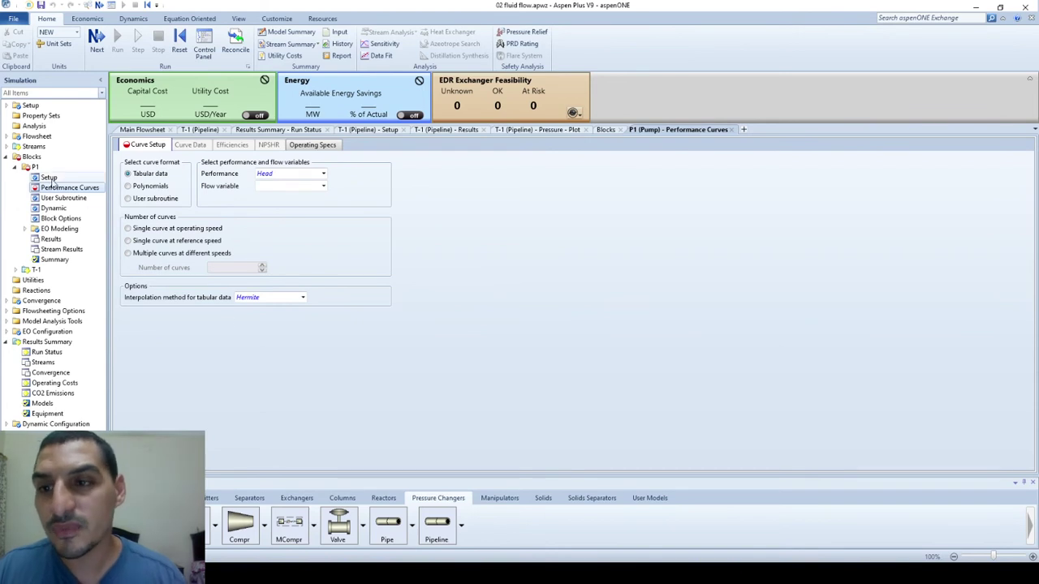
Step: Try the discharge pressure specification in P1's setup, restore the performance curve option, and reopen the performance curves
{"action": "left_click", "coordinate": [50, 178]}
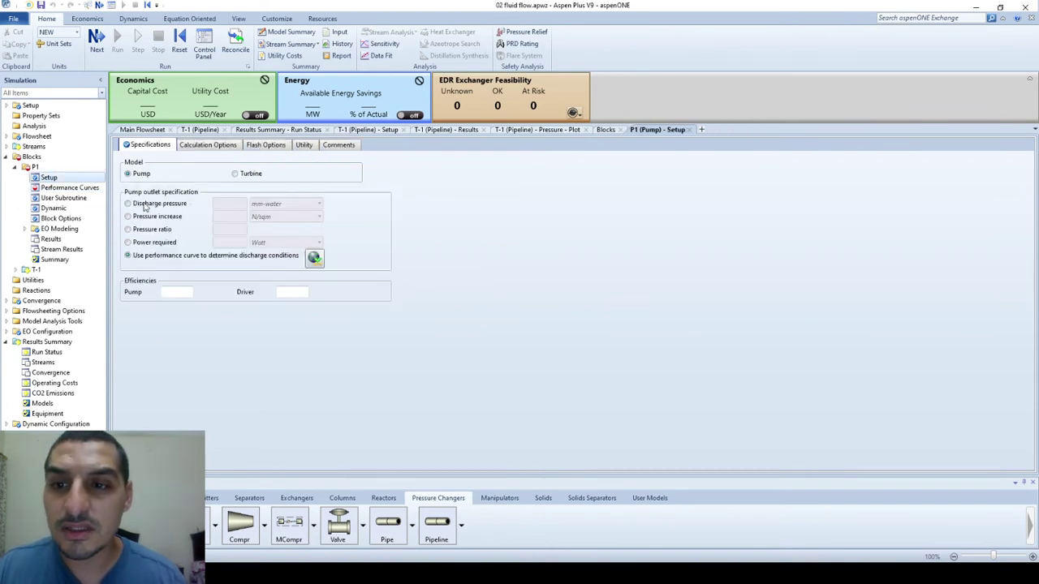
{"action": "left_click", "coordinate": [144, 207]}
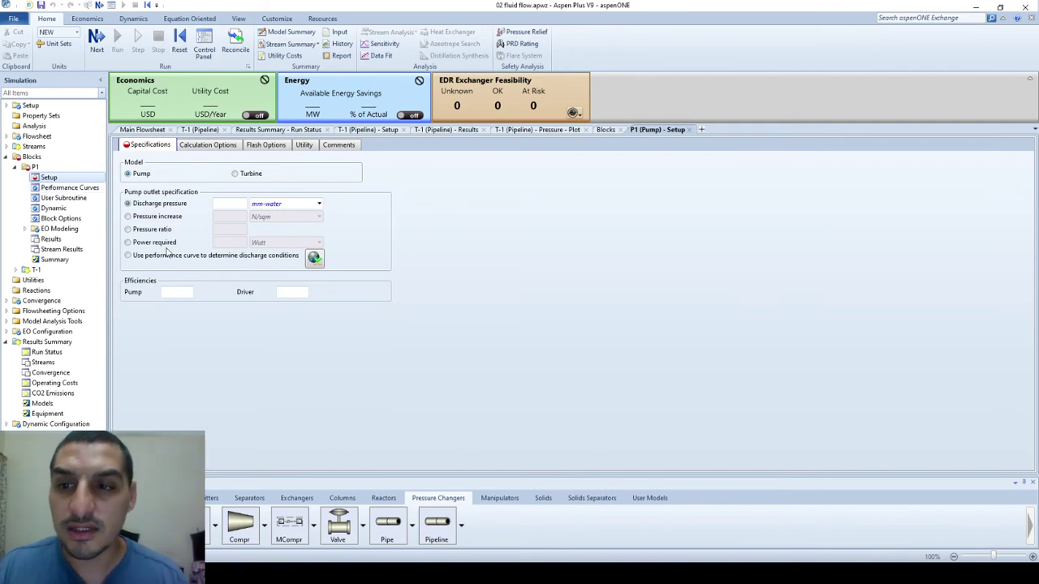
{"action": "left_click", "coordinate": [166, 256]}
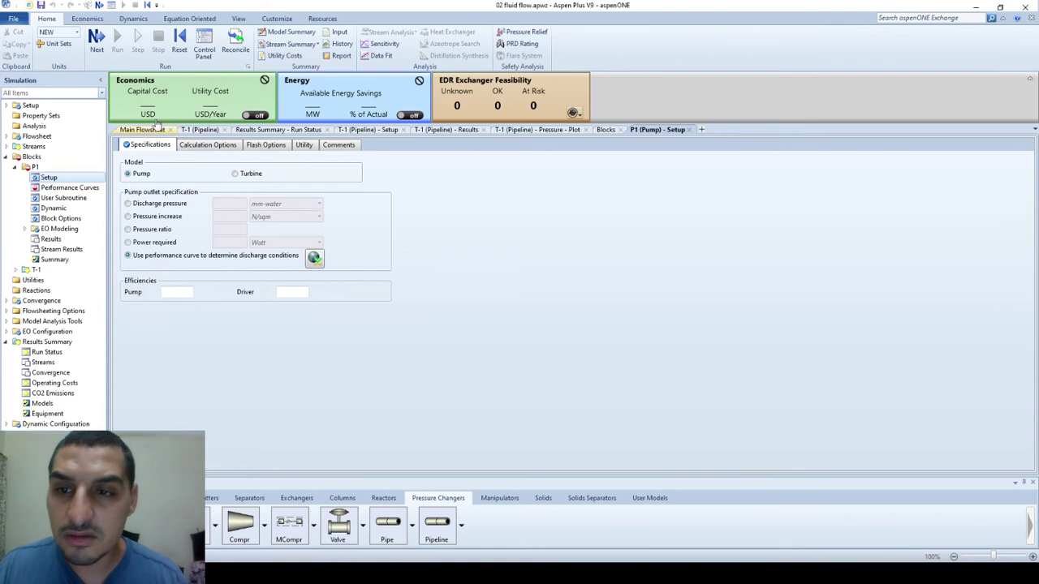
{"action": "left_click", "coordinate": [52, 188]}
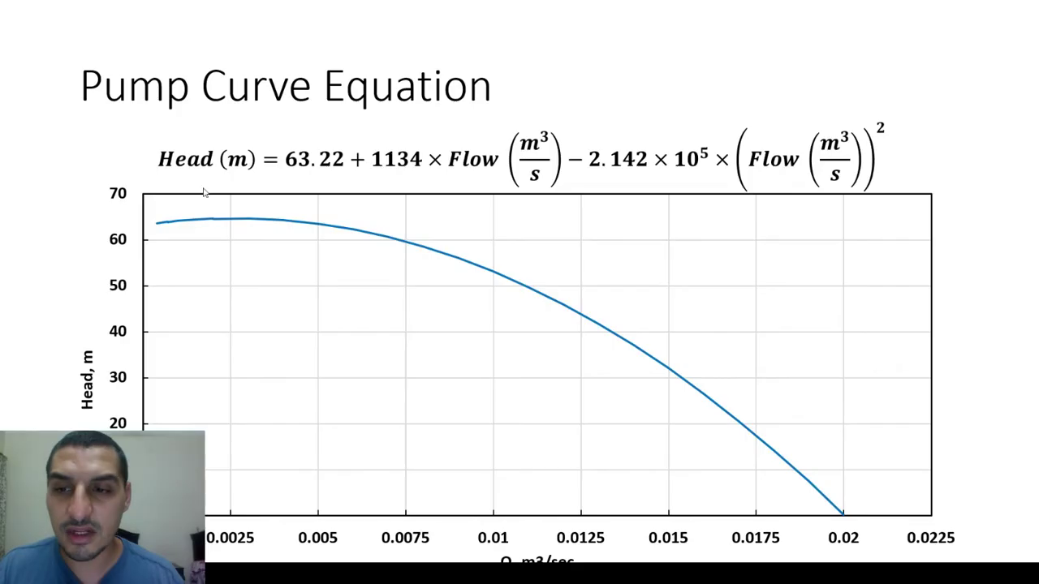
Step: Return from the pump curve slide to Aspen Plus and set the curve's flow variable to Vol-Flow
{"action": "key", "text": "alt+Tab"}
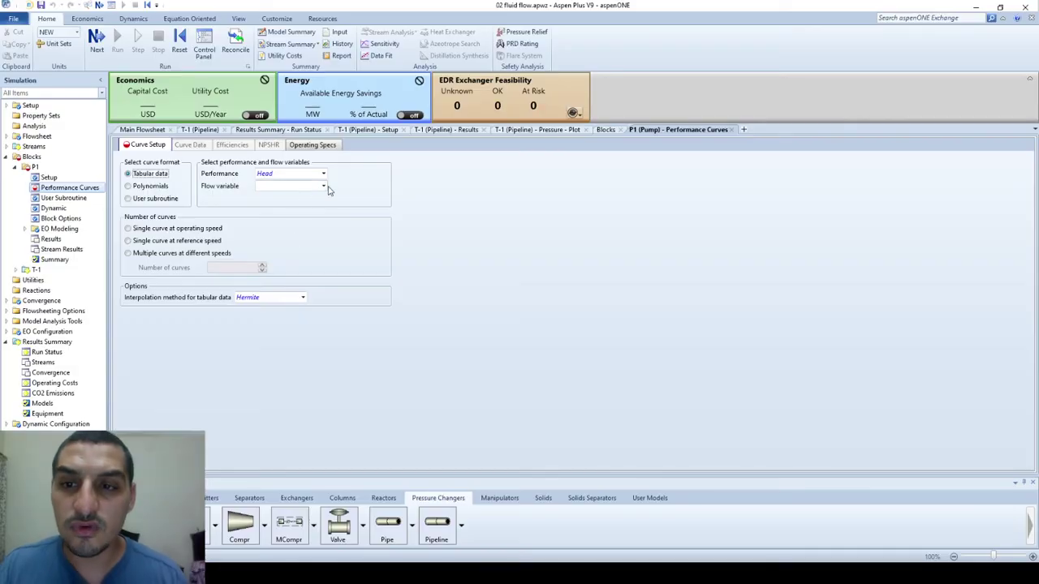
{"action": "left_click", "coordinate": [323, 185]}
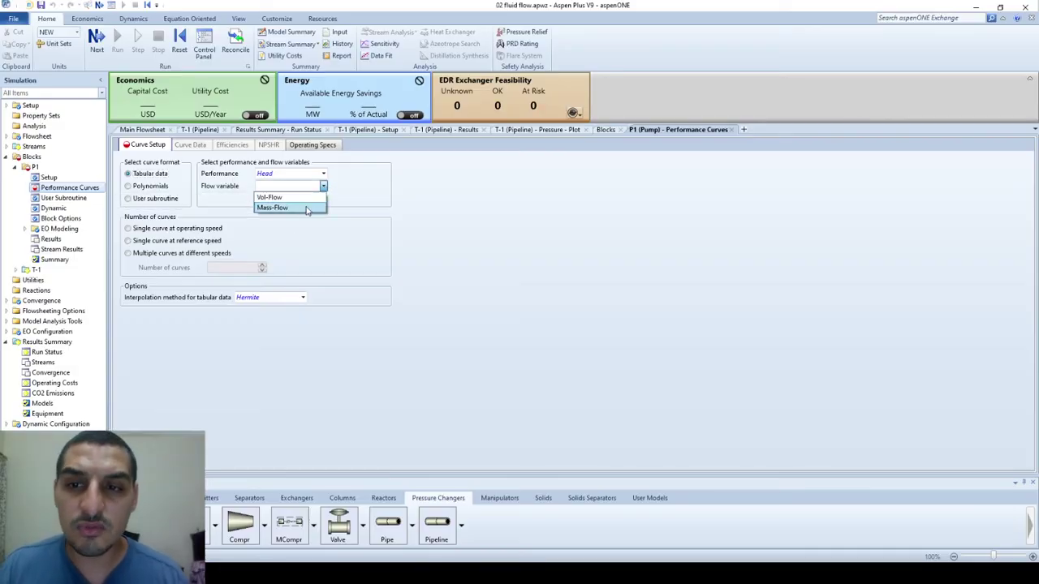
{"action": "left_click", "coordinate": [304, 206]}
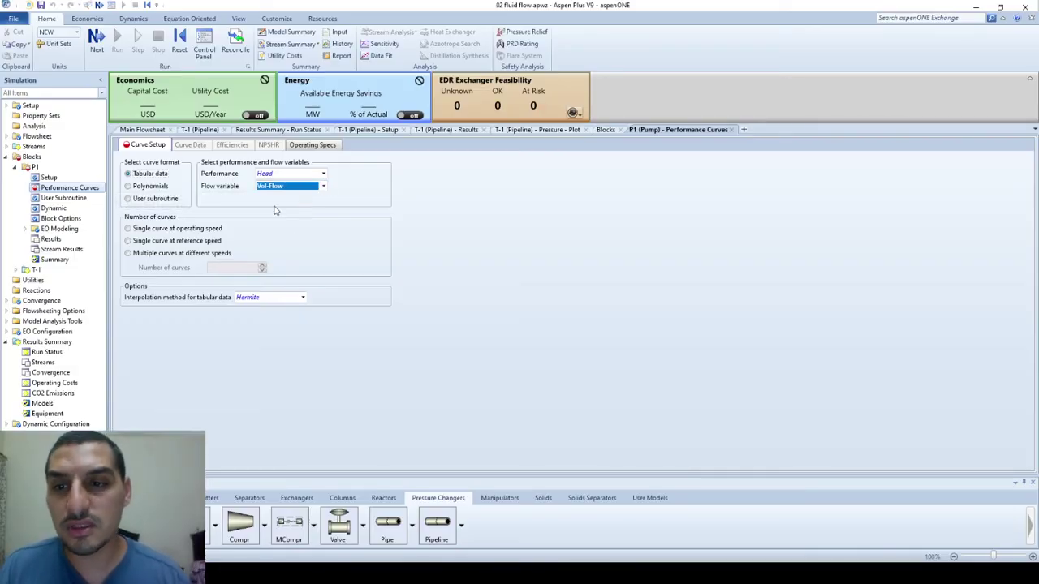
{"action": "left_click", "coordinate": [245, 211]}
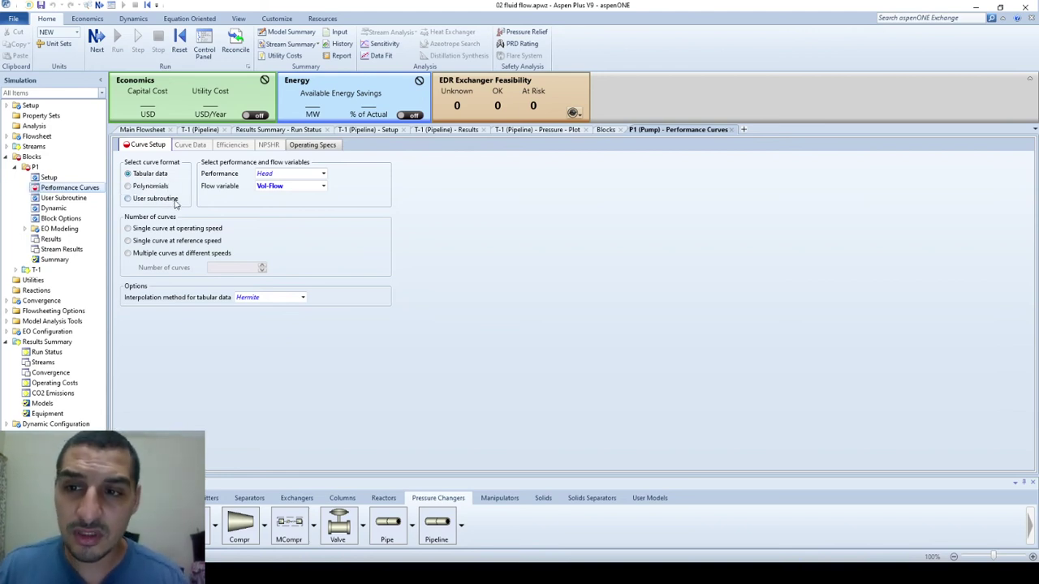
Step: Try the User subroutine curve format for P1 and look at its user subroutine specifications
{"action": "left_click", "coordinate": [155, 200]}
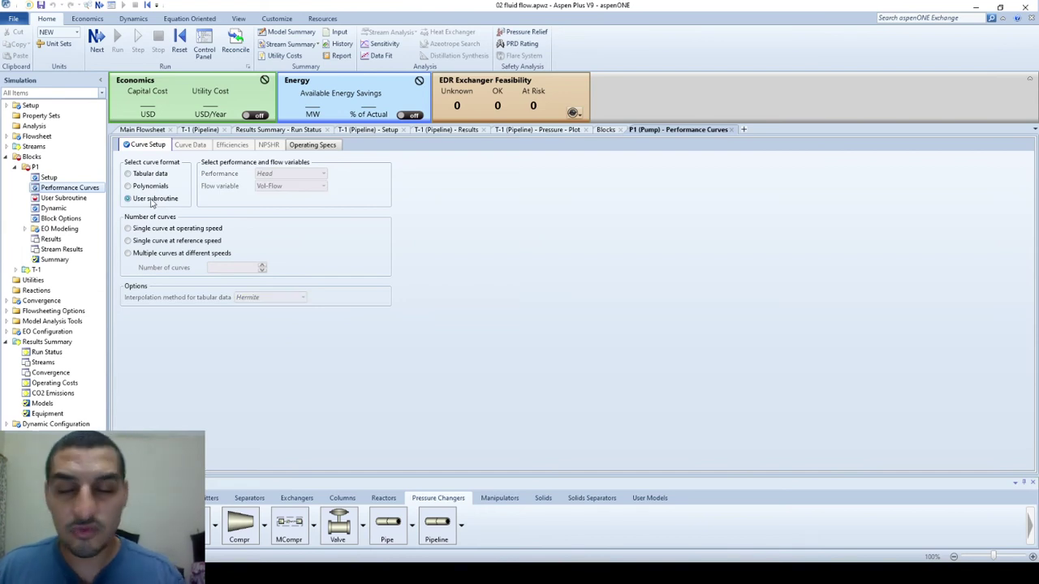
{"action": "left_click", "coordinate": [53, 198]}
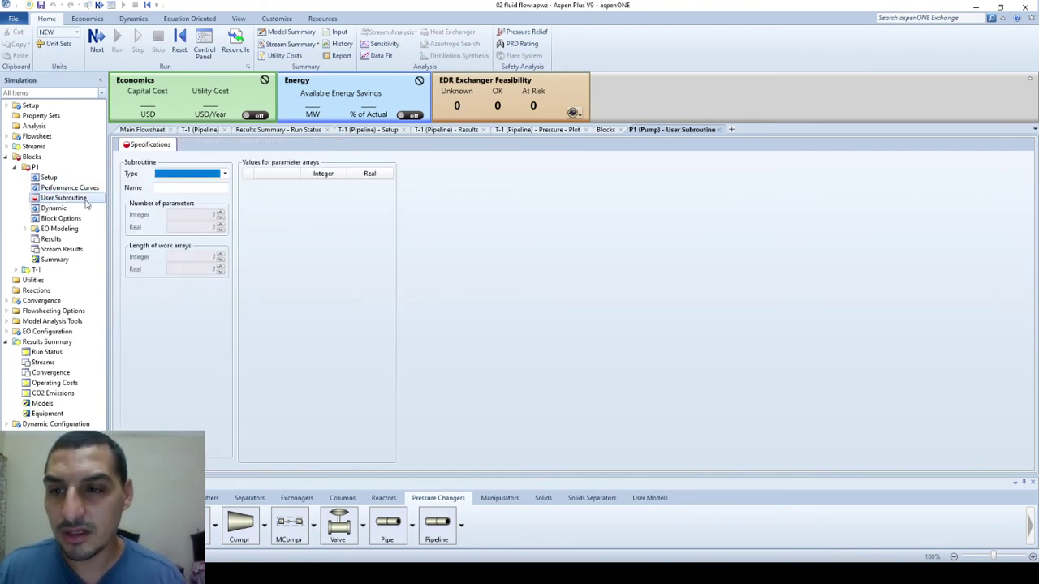
{"action": "left_click", "coordinate": [62, 177]}
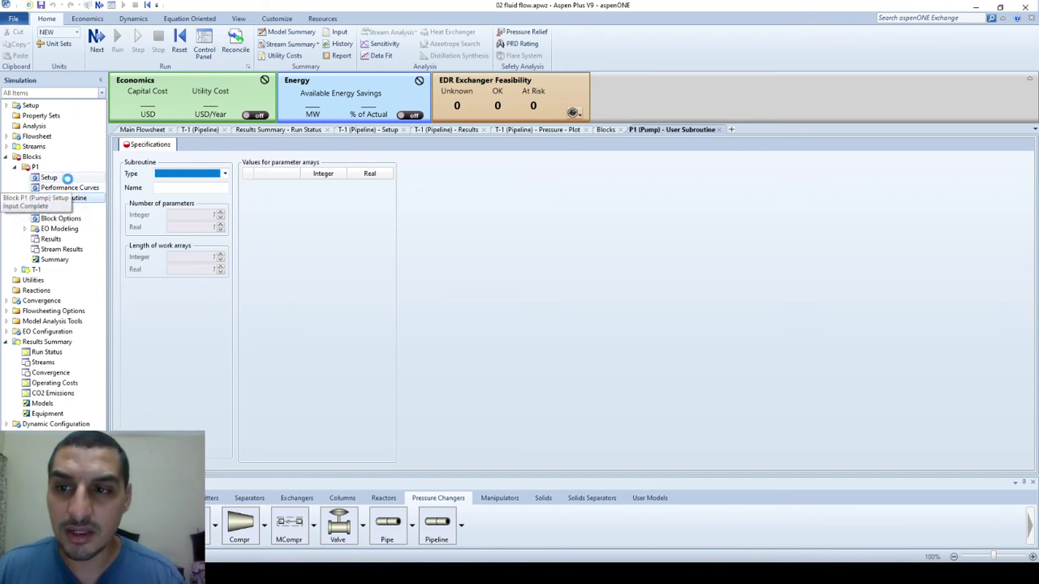
{"action": "left_click", "coordinate": [67, 188]}
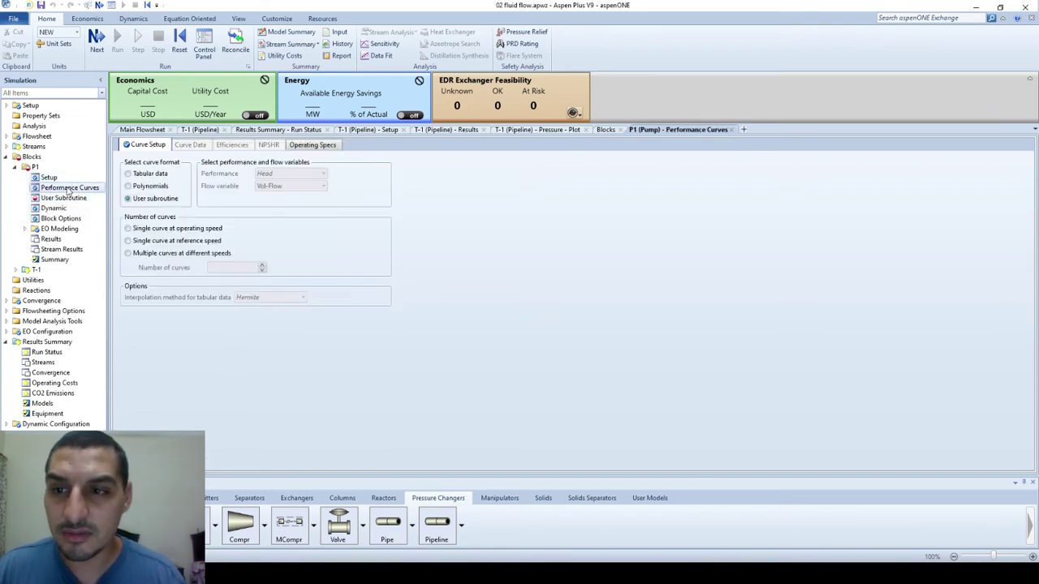
{"action": "left_click", "coordinate": [150, 198]}
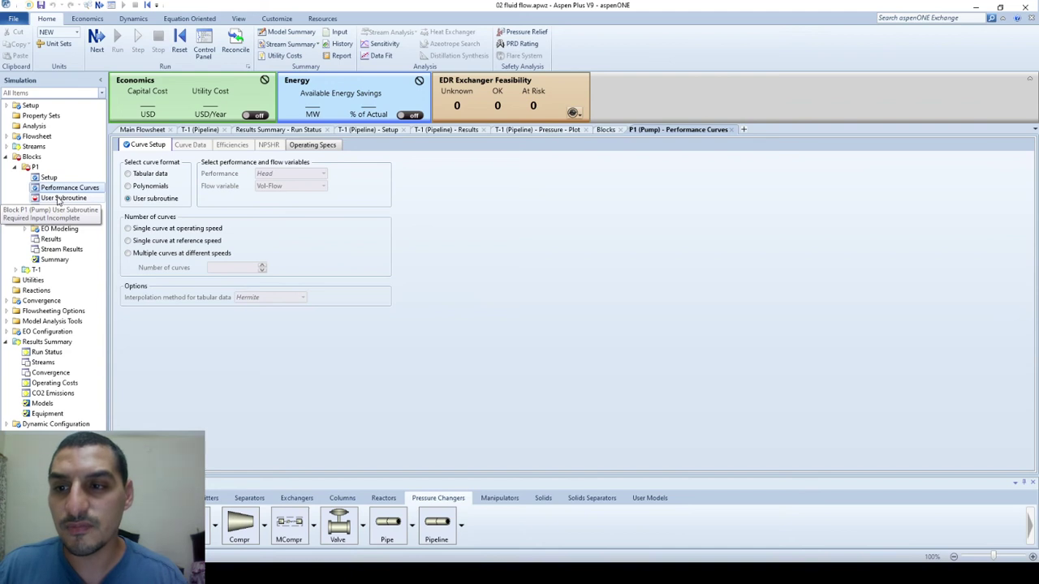
Step: Set P1's curve format to Polynomials with a single curve at operating speed, and set the head unit to meter
{"action": "left_click", "coordinate": [153, 187]}
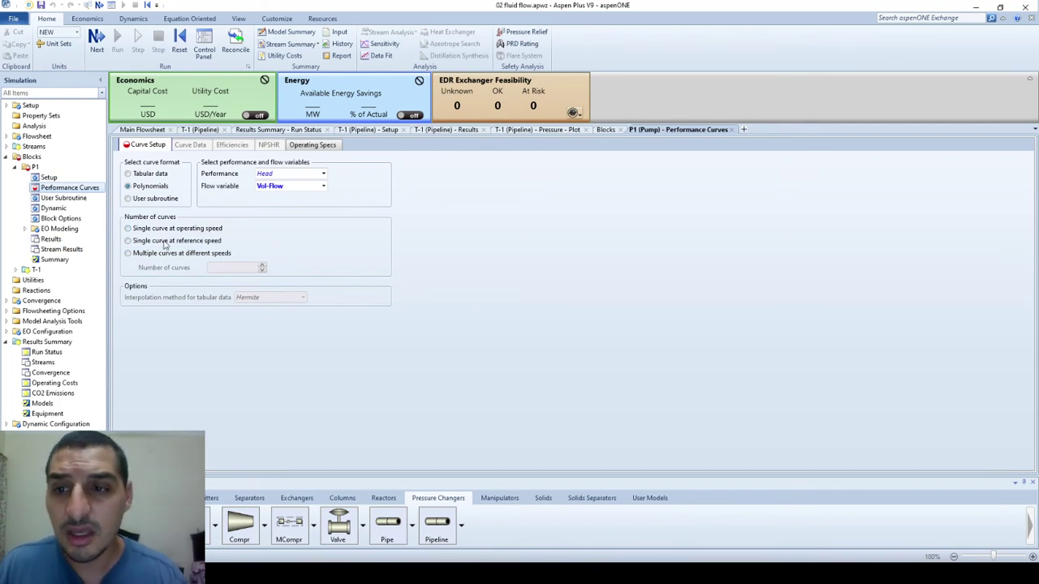
{"action": "left_click", "coordinate": [127, 228]}
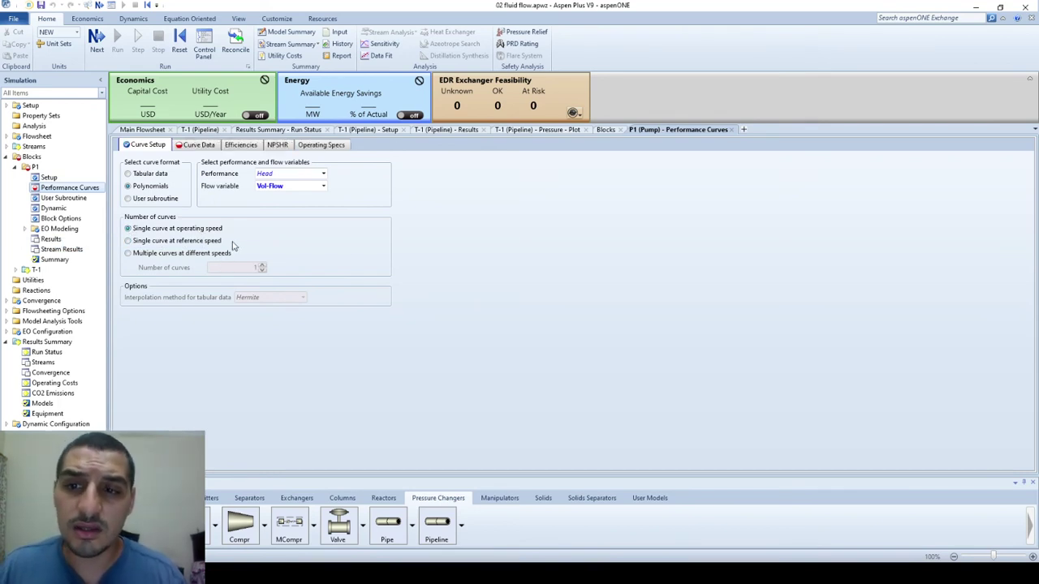
{"action": "left_click", "coordinate": [198, 146]}
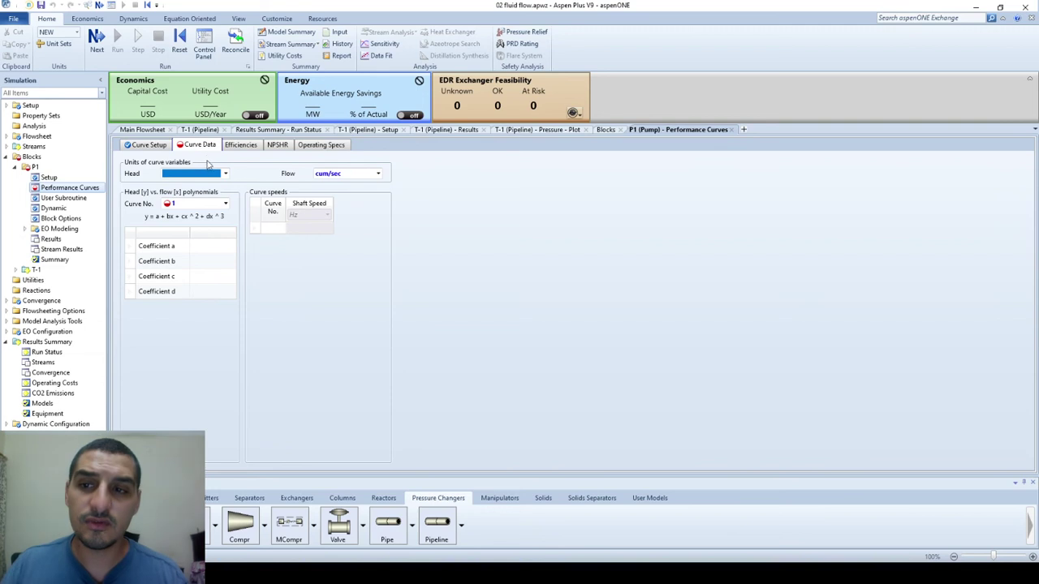
{"action": "left_click", "coordinate": [219, 174]}
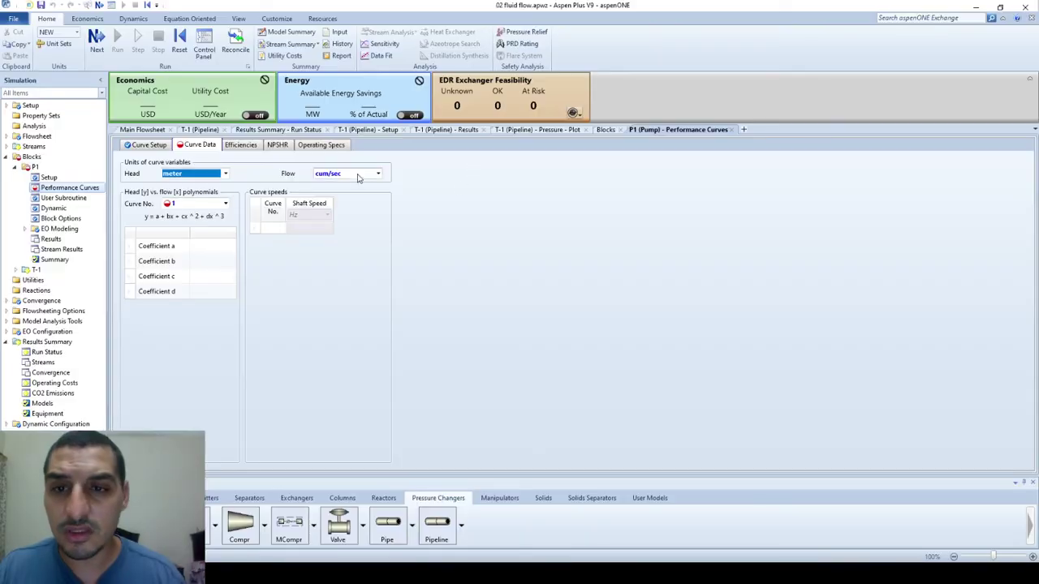
Step: Place Aspen Plus and PowerPoint side by side, ending the slide show to keep the Pump Curve Equation slide in editing view
{"action": "left_click", "coordinate": [211, 247]}
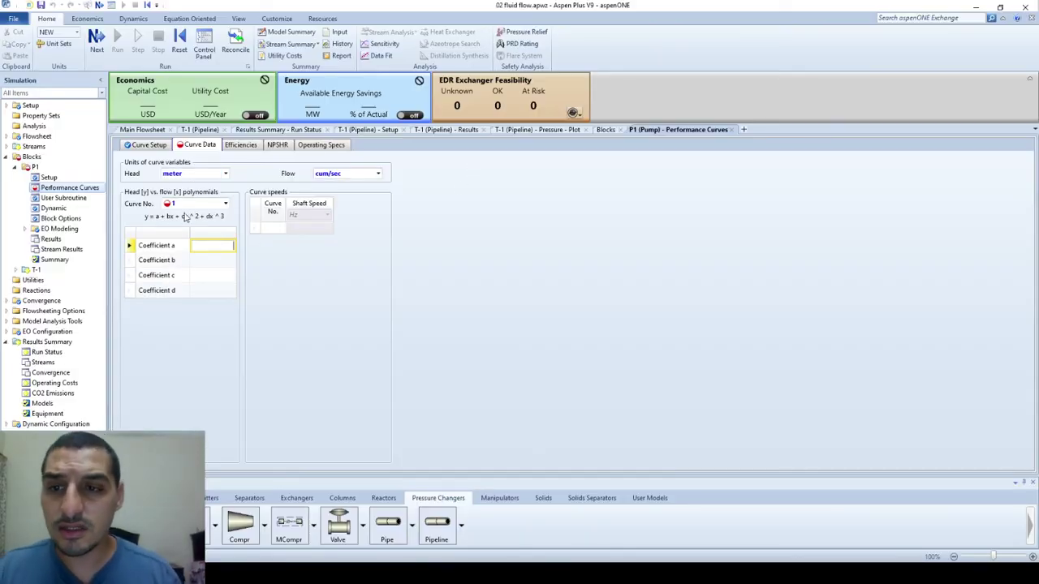
{"action": "key", "text": "super+Left"}
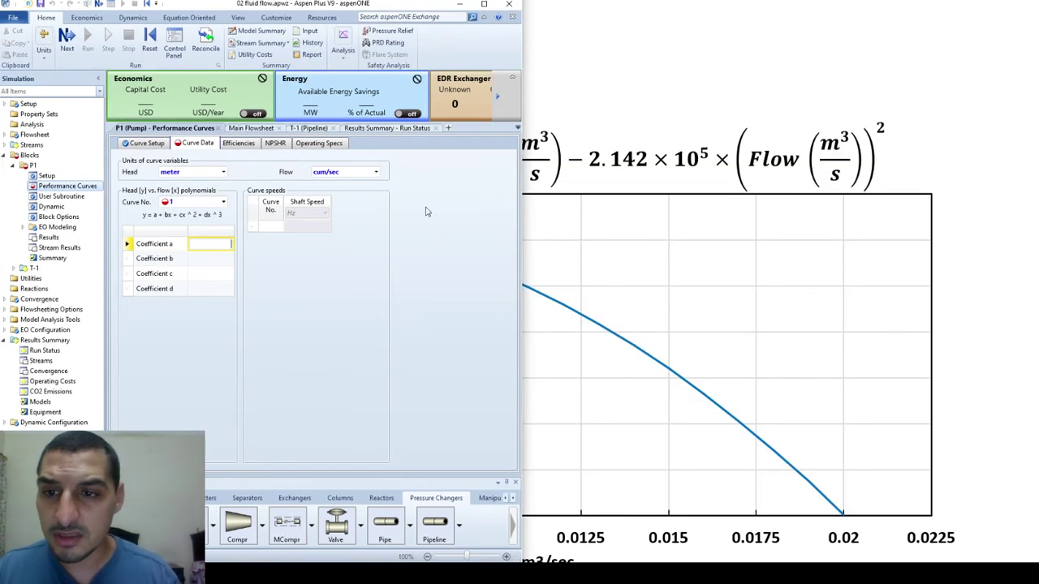
{"action": "left_click", "coordinate": [621, 171]}
{"action": "key", "text": "Escape"}
{"action": "key", "text": "super+Right"}
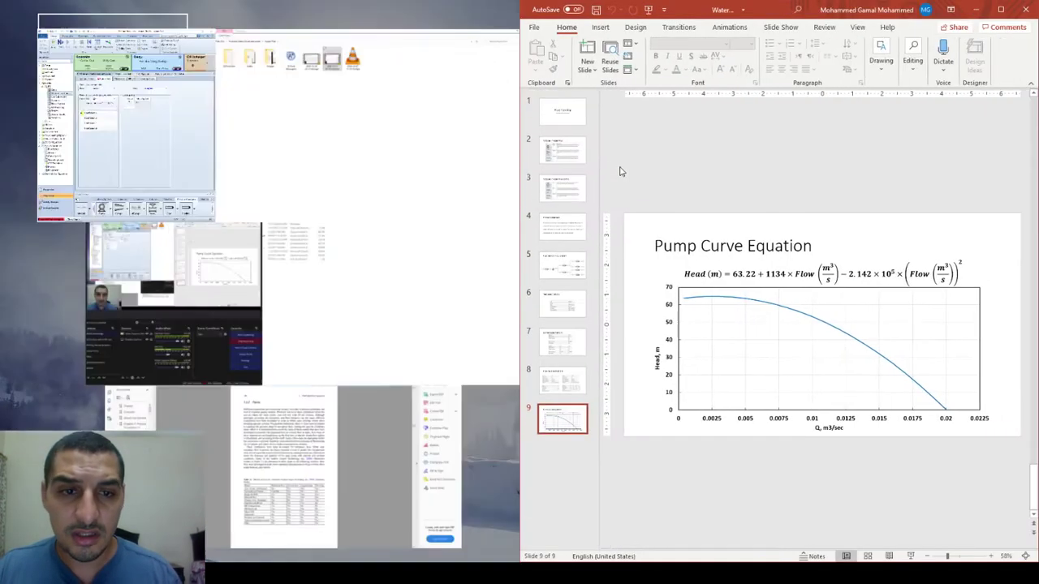